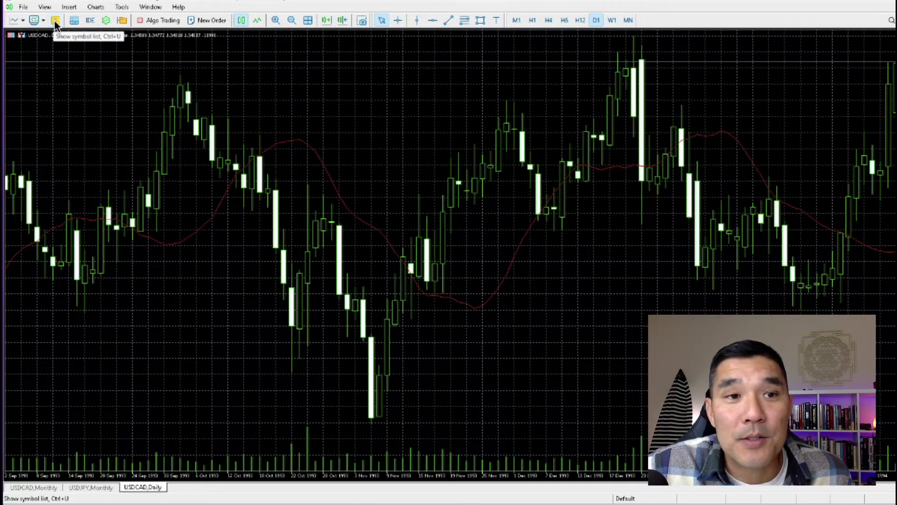
# Step: Open the Symbols window, move it down, enlarge it and select USDCHF under Forex
pyautogui.click(71, 7)
pyautogui.click(46, 7)
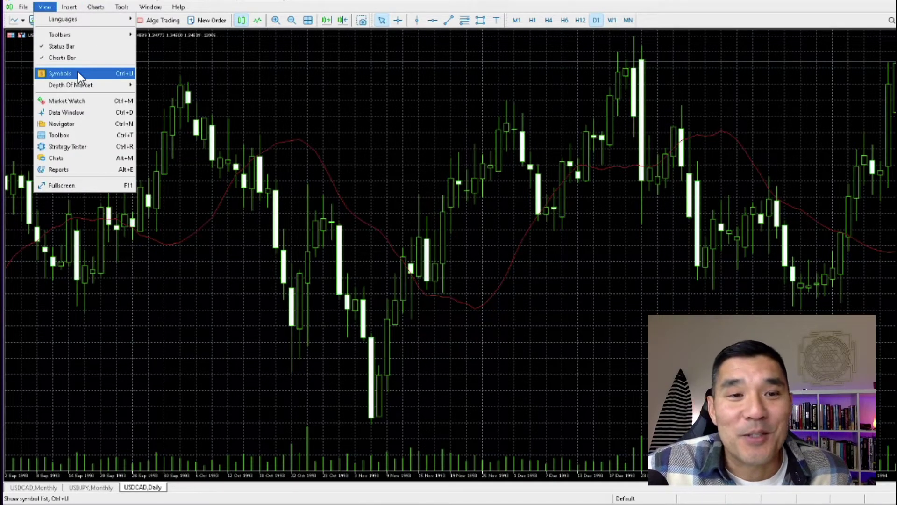
pyautogui.click(78, 71)
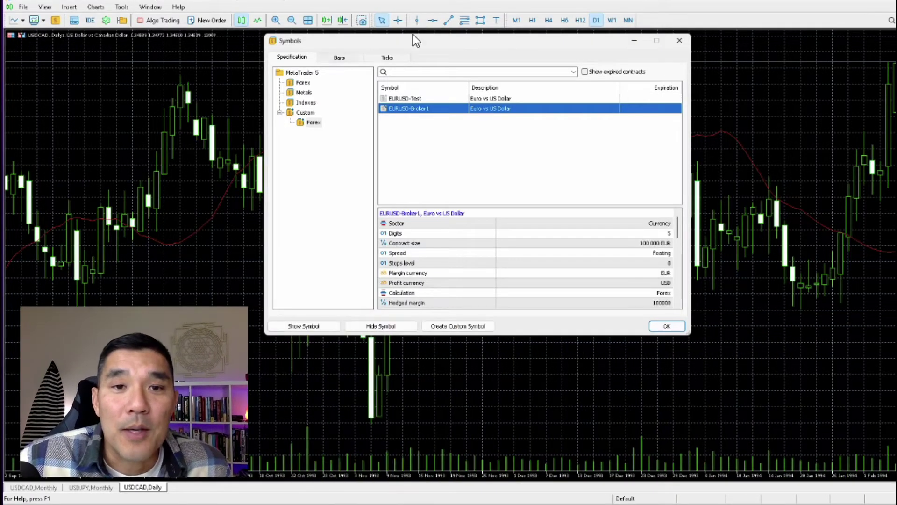
pyautogui.moveTo(407, 39); pyautogui.dragTo(408, 71)
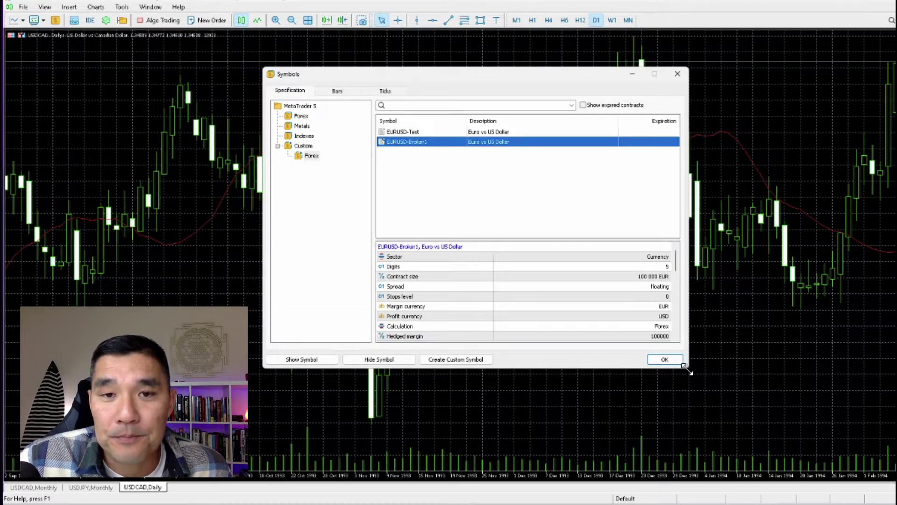
pyautogui.moveTo(687, 370); pyautogui.dragTo(717, 386)
pyautogui.click(295, 118)
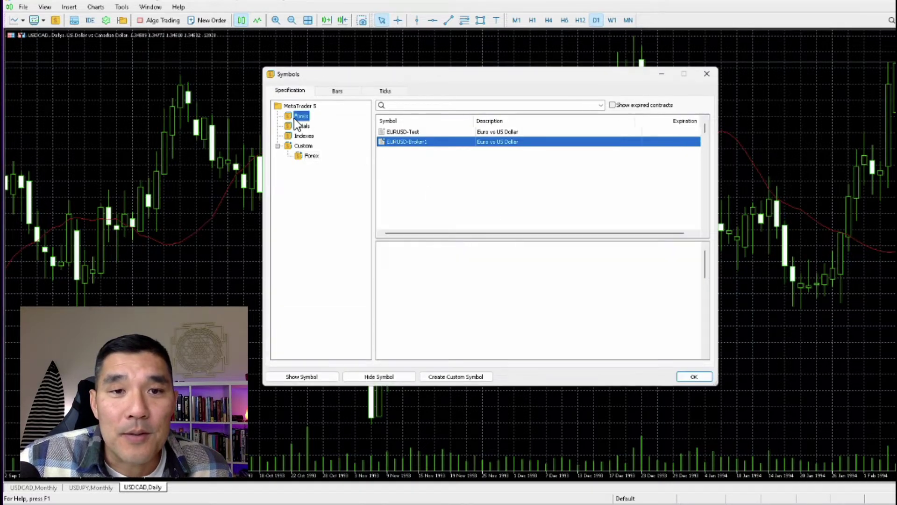
pyautogui.click(435, 142)
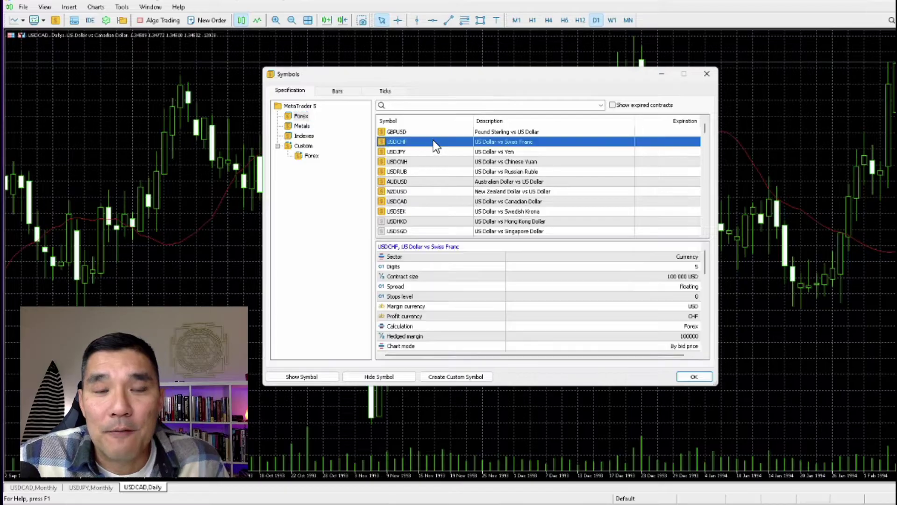
# Step: Request USDJPY M1 bars from 2003.01.01 to 2024.01.24 on the Bars page
pyautogui.click(337, 90)
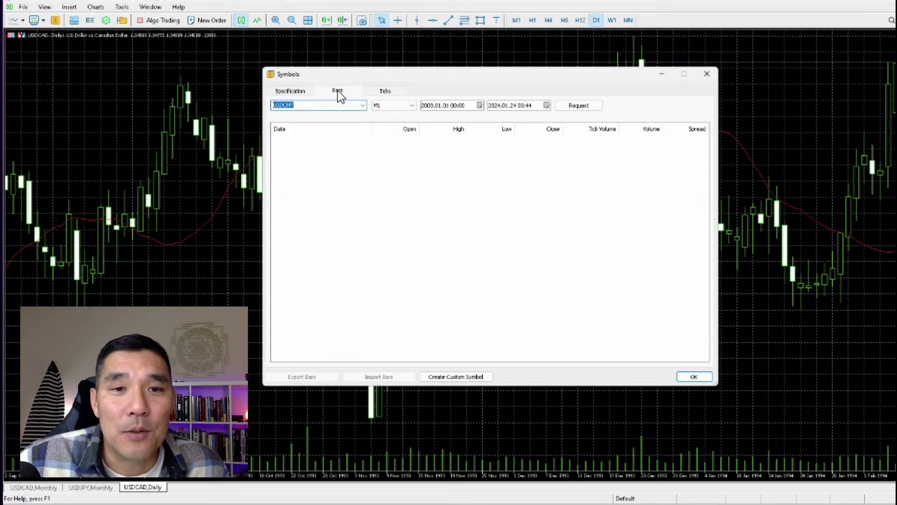
pyautogui.scroll(-1, 360, 110)
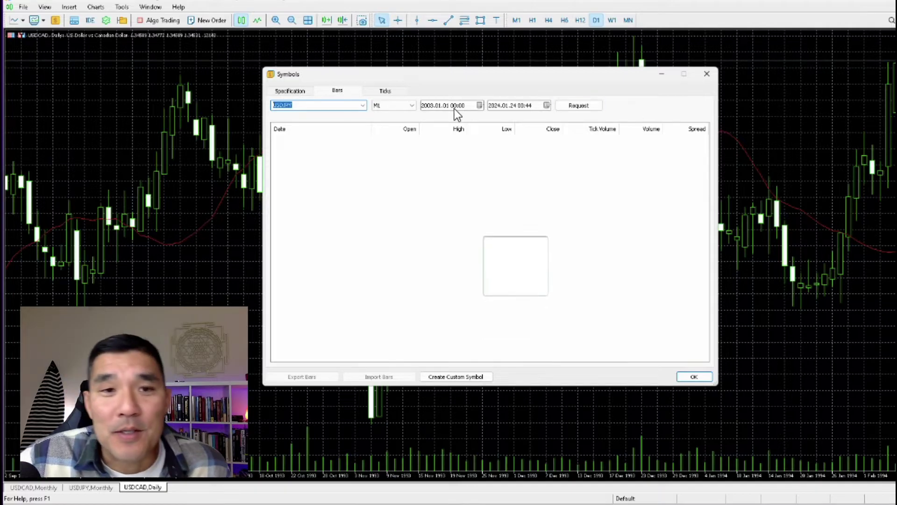
pyautogui.click(362, 106)
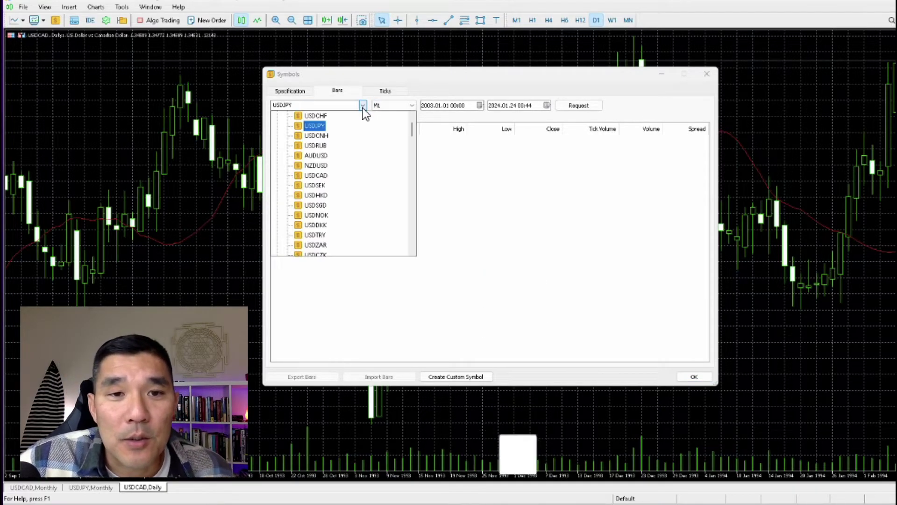
pyautogui.click(314, 125)
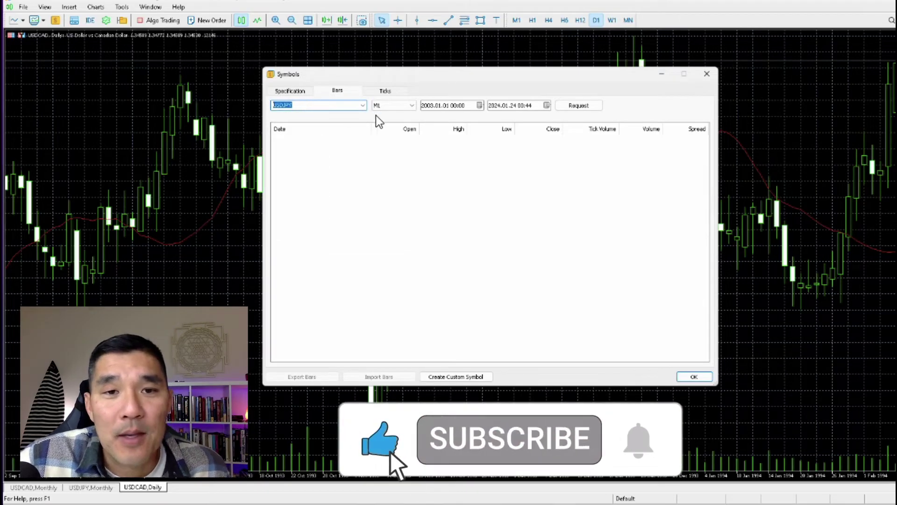
pyautogui.click(412, 105)
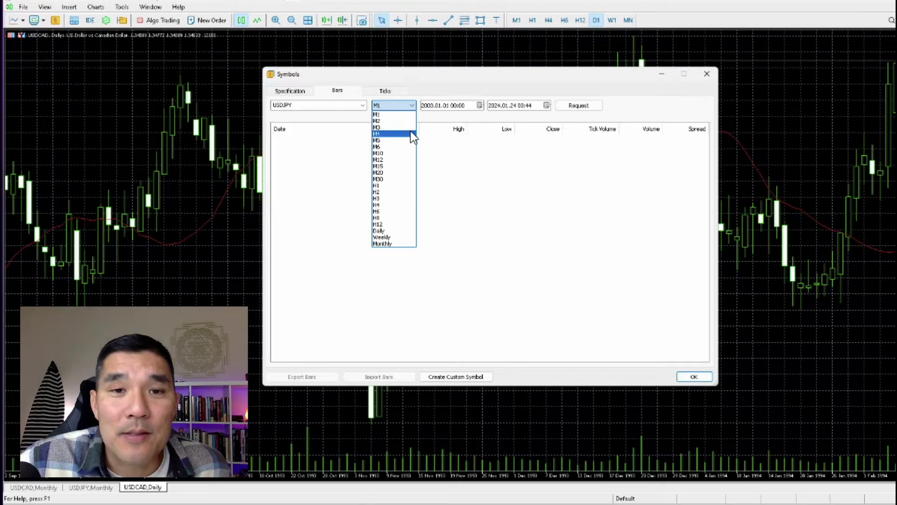
pyautogui.click(427, 119)
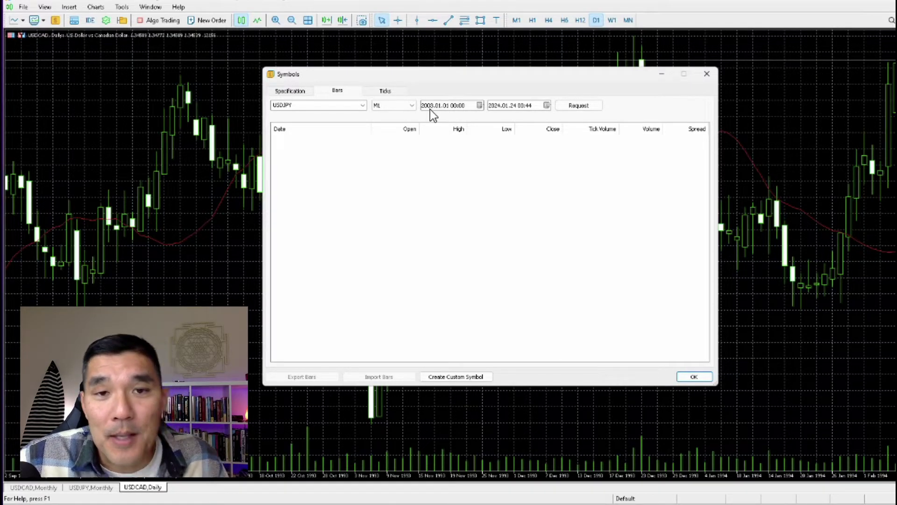
pyautogui.click(580, 106)
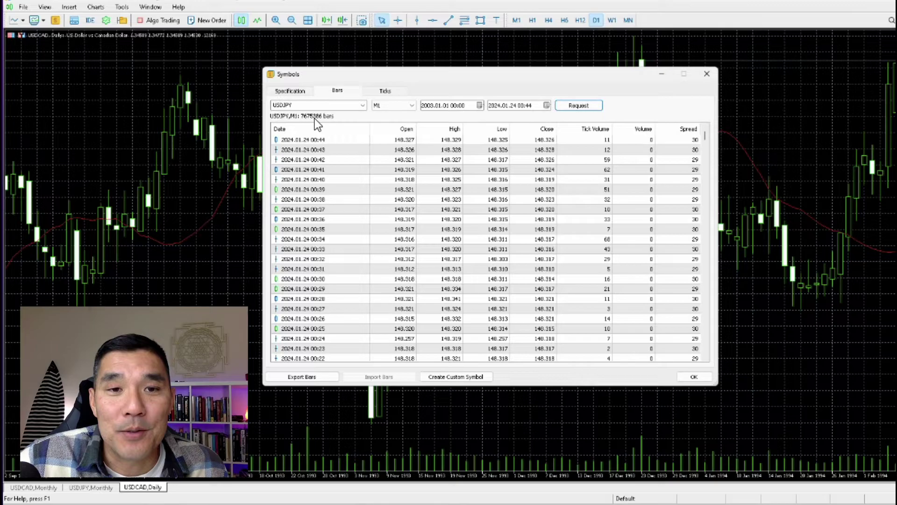
# Step: Show the Ticks page for USDJPY with the tick type left at All ticks
pyautogui.click(376, 93)
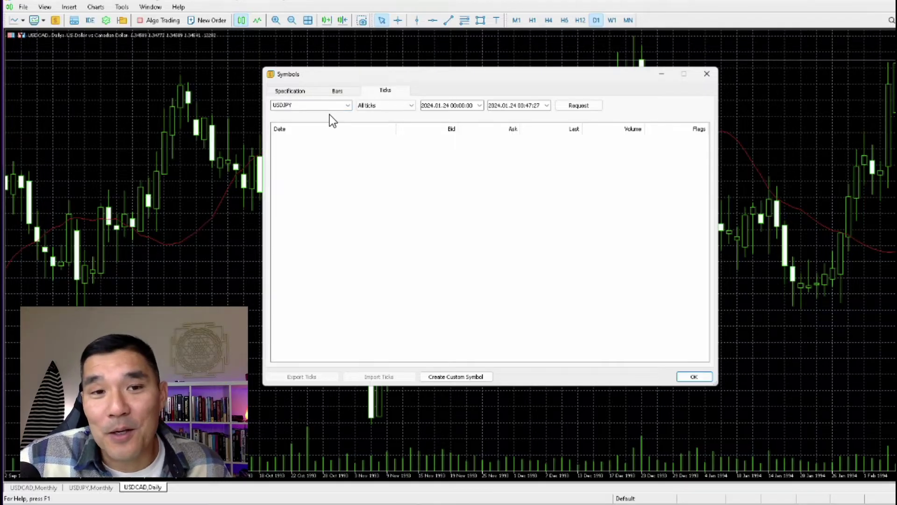
pyautogui.click(350, 105)
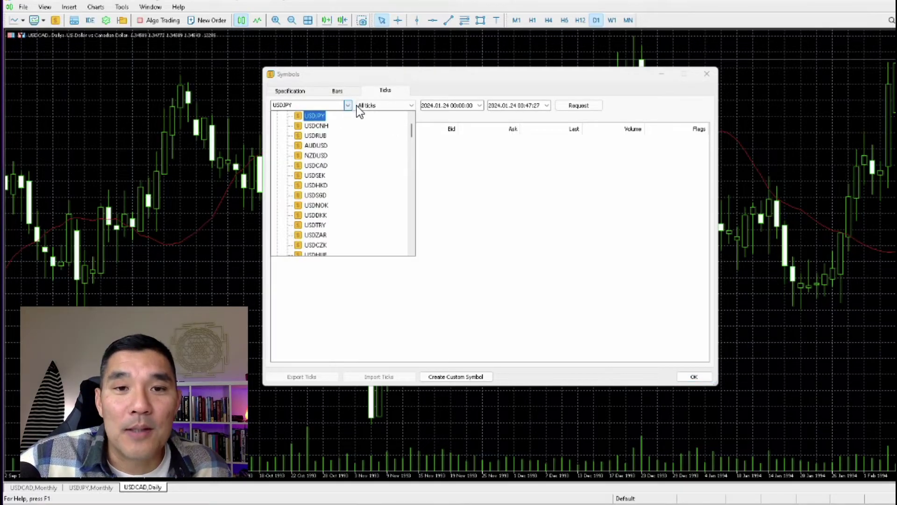
pyautogui.click(411, 104)
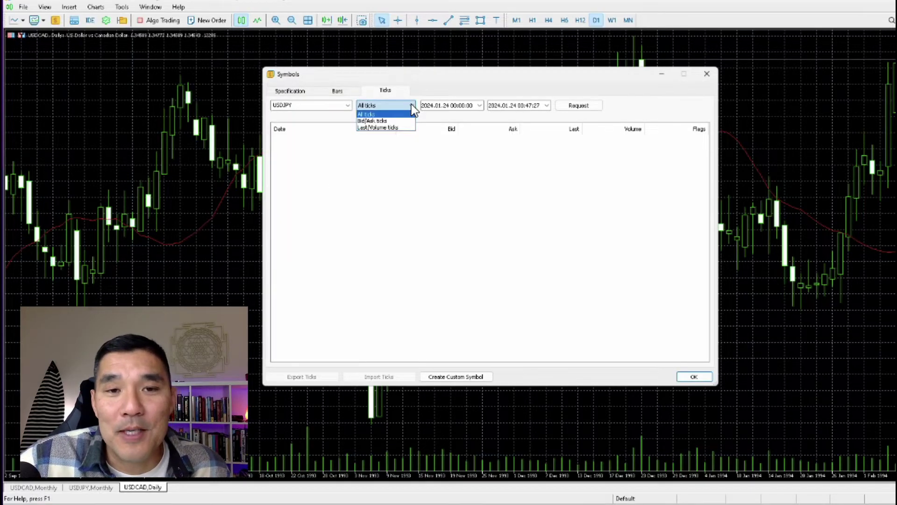
pyautogui.click(439, 114)
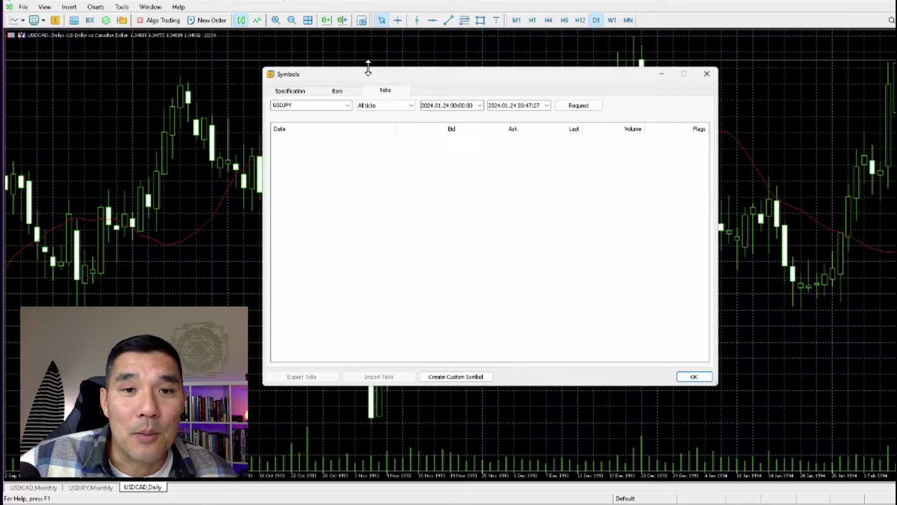
# Step: Start a custom symbol from USDJPY and move its dialog off the bars table
pyautogui.click(344, 91)
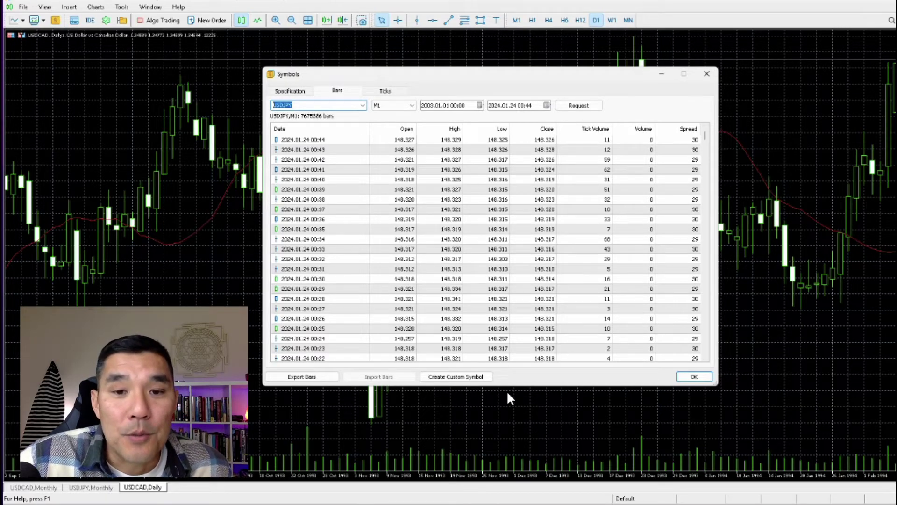
pyautogui.click(477, 375)
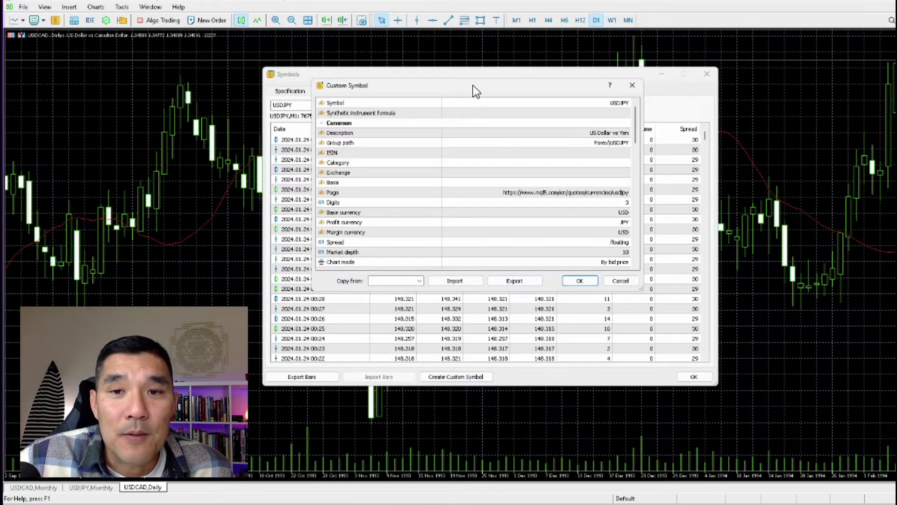
pyautogui.moveTo(473, 86); pyautogui.dragTo(485, 101)
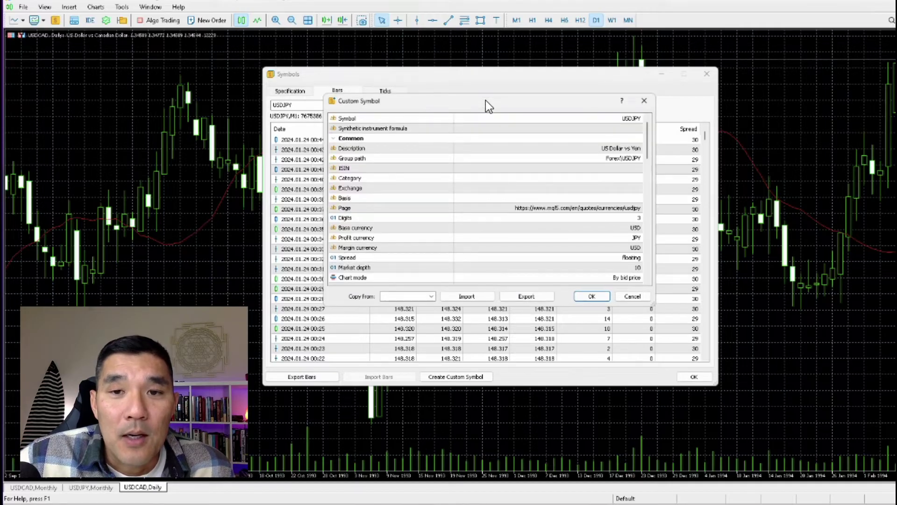
# Step: Scroll the Copy From symbol list to find AUDCAD
pyautogui.click(433, 296)
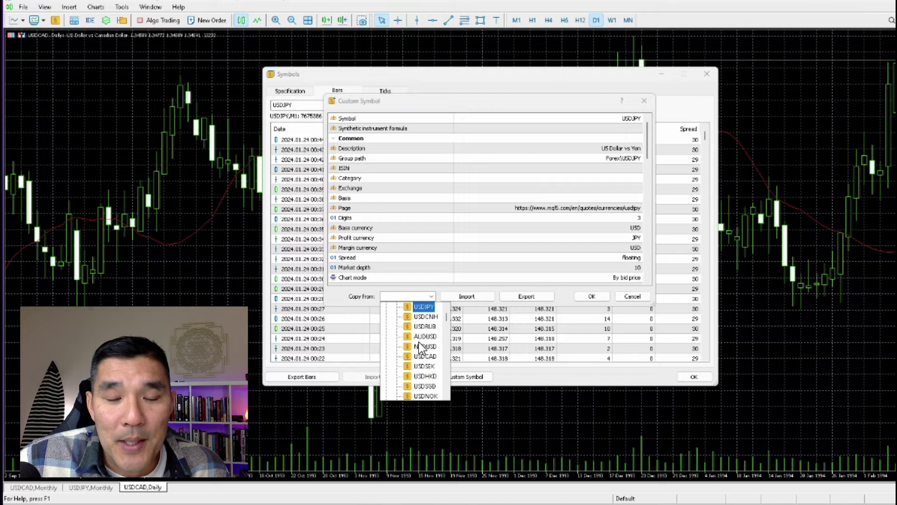
pyautogui.scroll(-6, 431, 340)
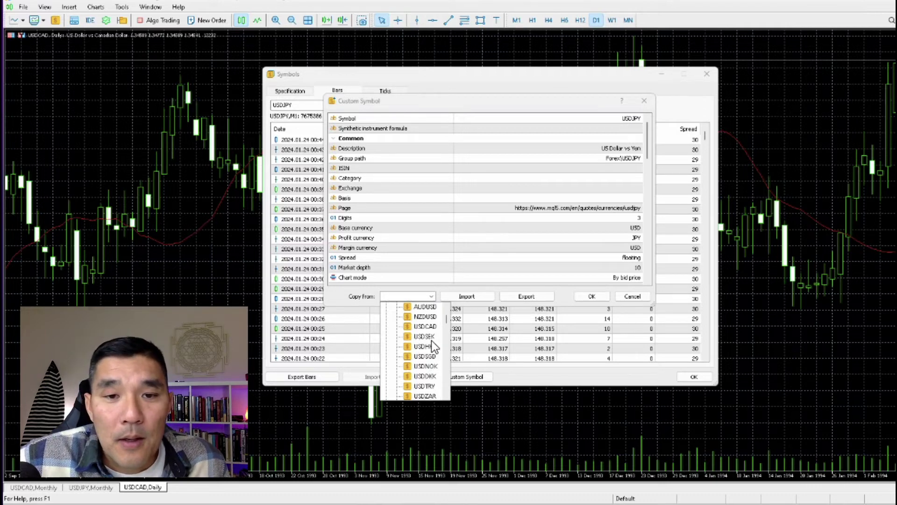
pyautogui.scroll(5, 432, 341)
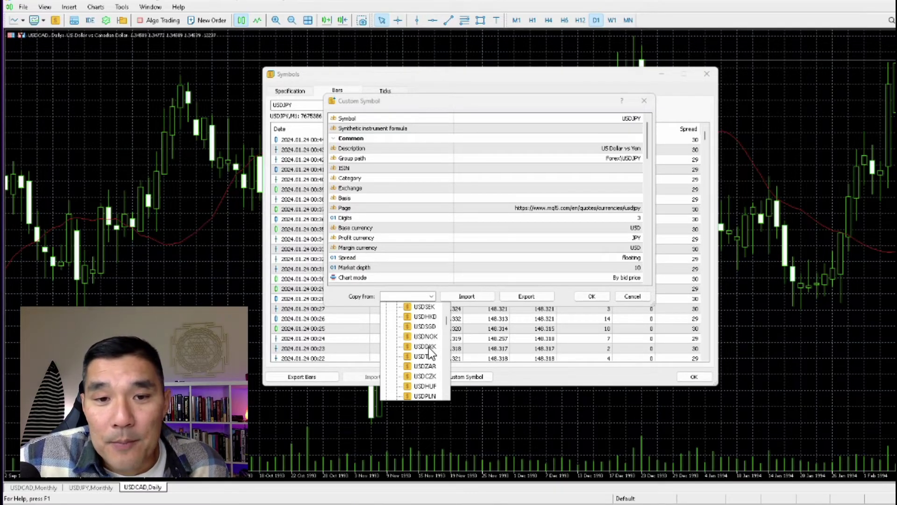
pyautogui.scroll(-1, 429, 351)
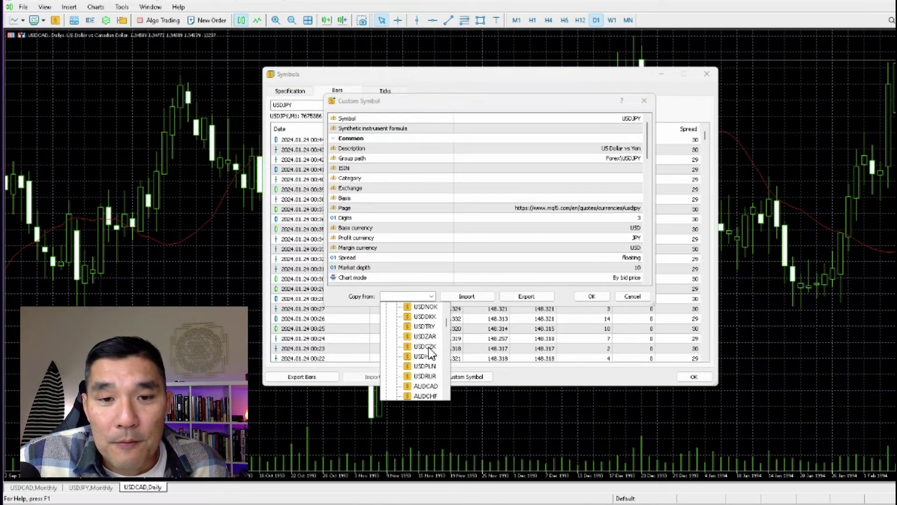
pyautogui.click(425, 386)
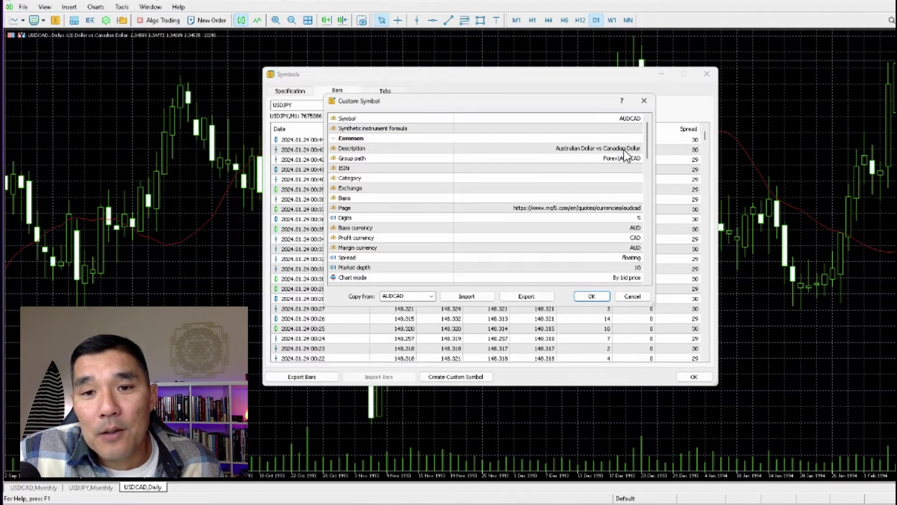
pyautogui.scroll(-2, 629, 225)
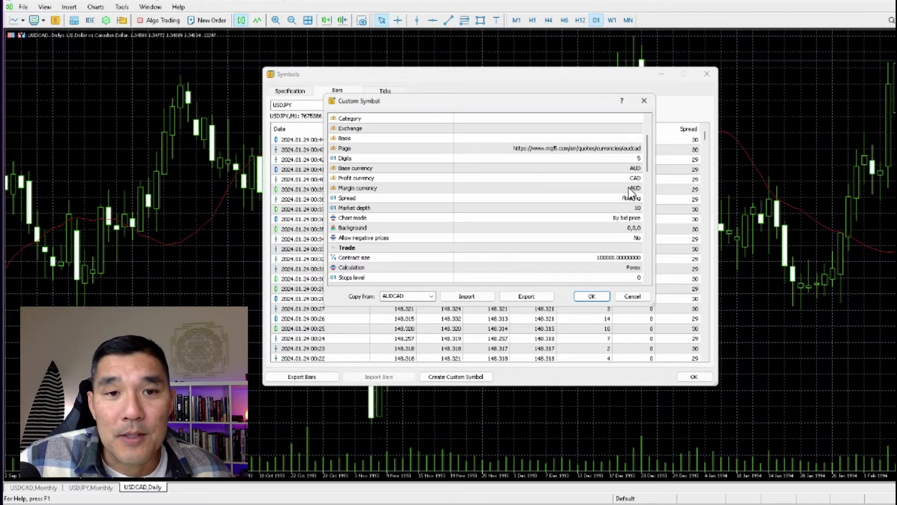
pyautogui.click(624, 161)
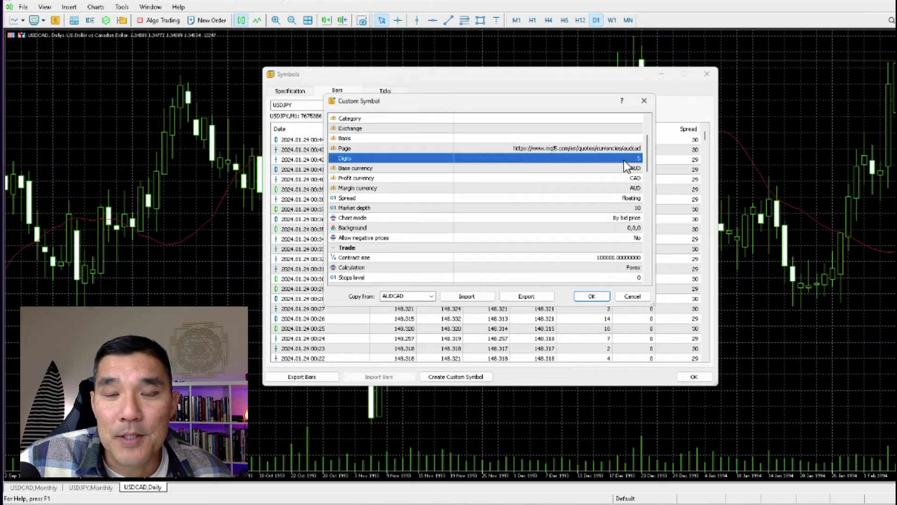
pyautogui.scroll(2, 624, 161)
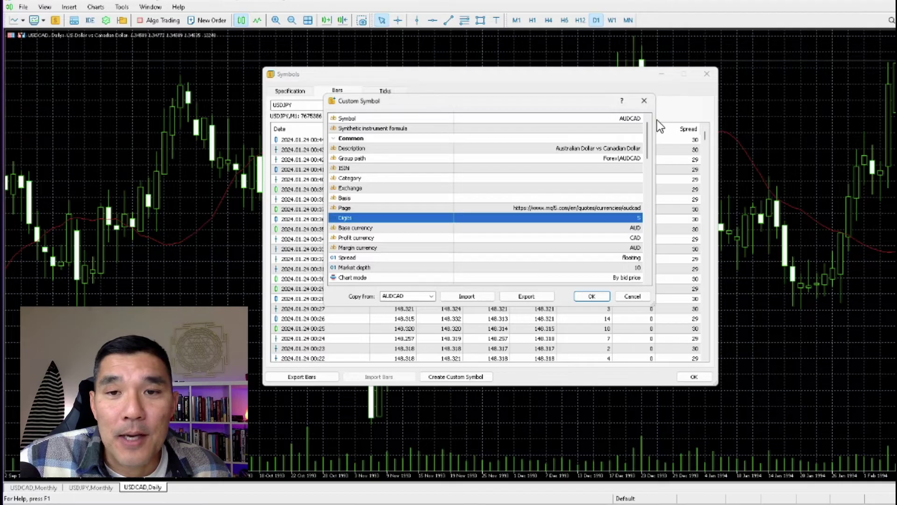
# Step: Append '-Broker1' to the AUDCAD symbol name, making it AUDCAD-Broker1
pyautogui.click(631, 119)
pyautogui.click(631, 121)
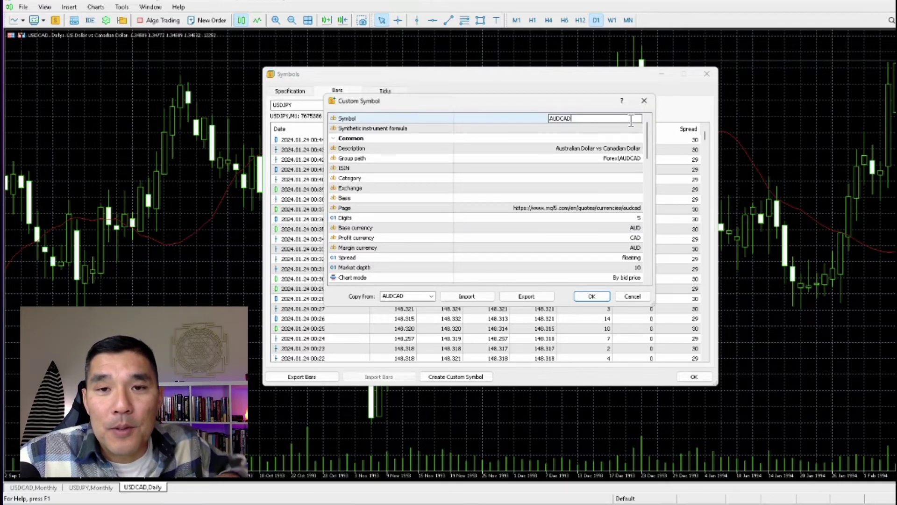
pyautogui.write('-')
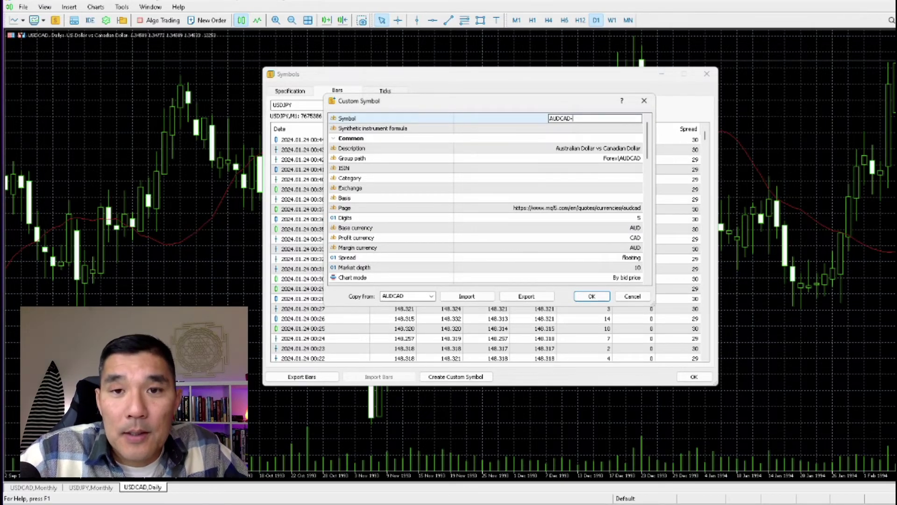
pyautogui.write('Broker1')
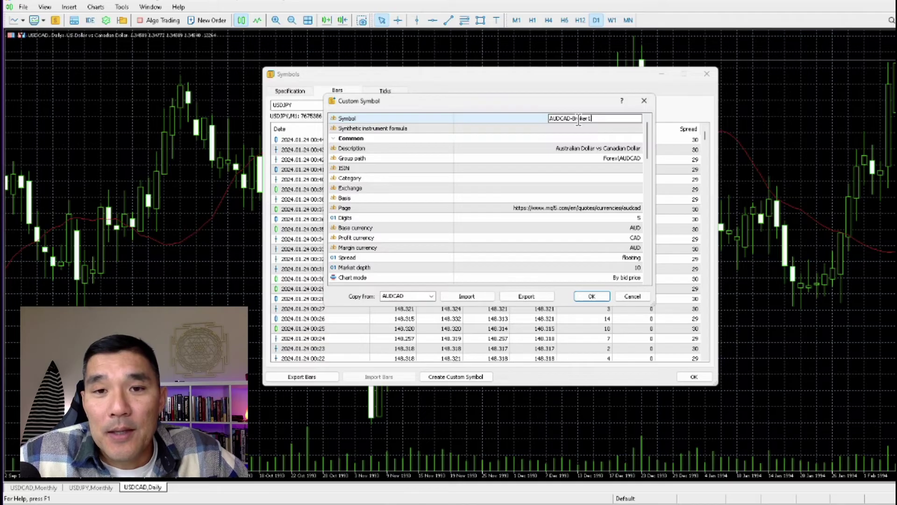
pyautogui.click(488, 296)
pyautogui.click(487, 295)
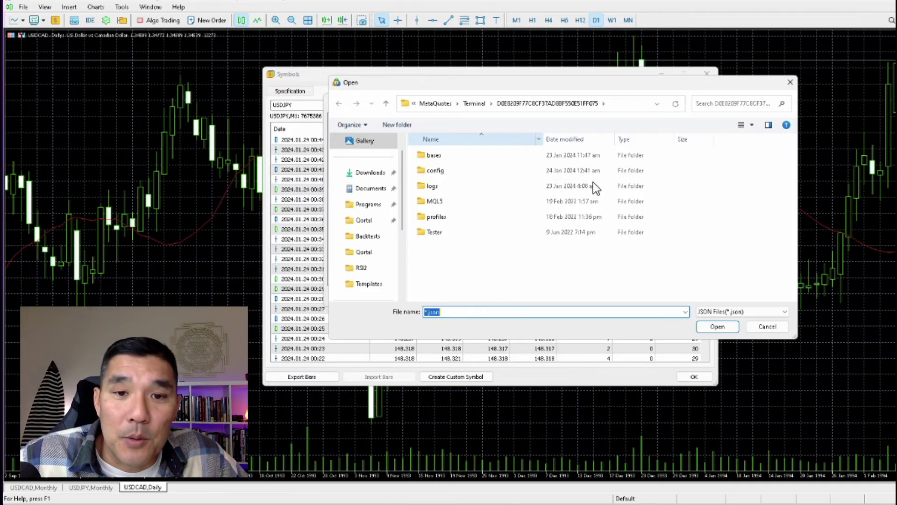
pyautogui.click(767, 326)
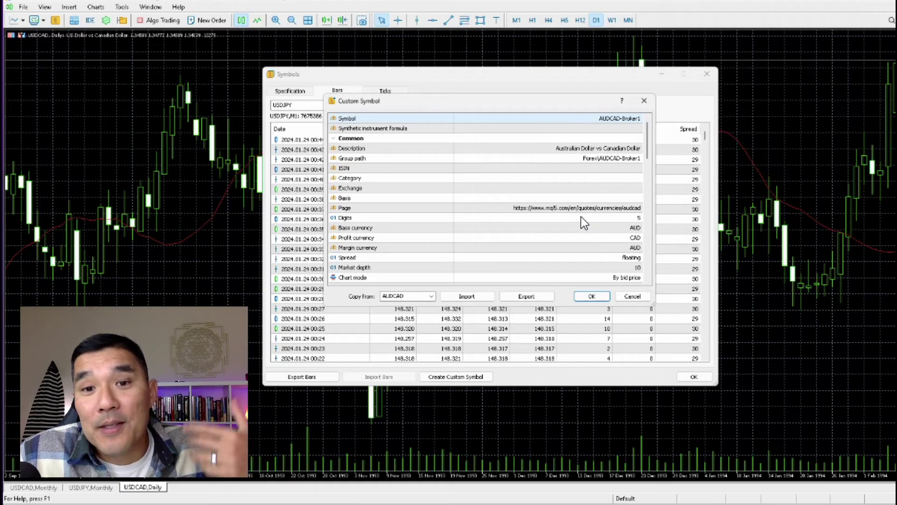
# Step: Cancel the draft and view the EURUSD-Test and EURUSD-Broker1 specifications under Custom > Forex
pyautogui.click(636, 297)
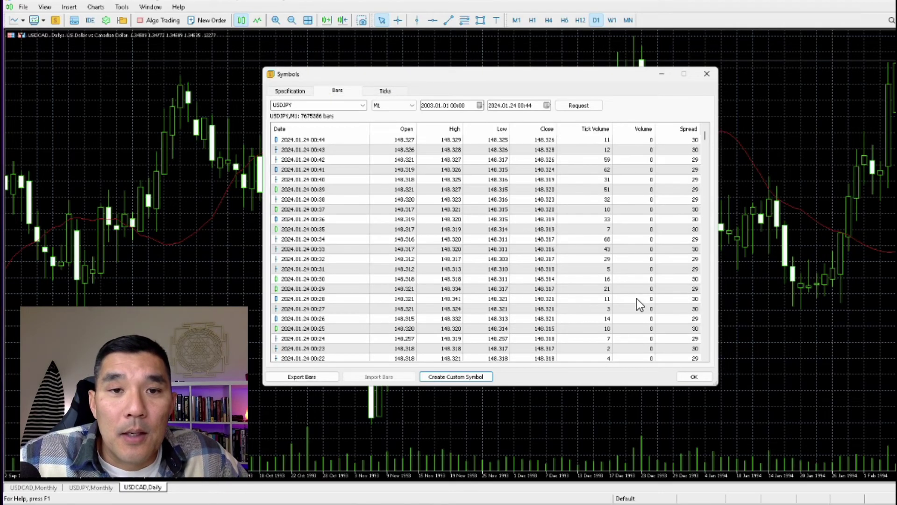
pyautogui.click(288, 91)
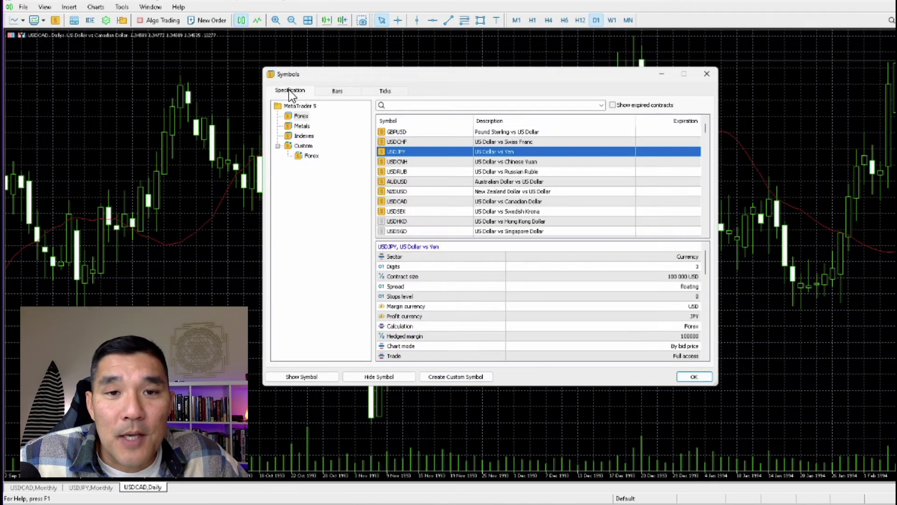
pyautogui.click(311, 156)
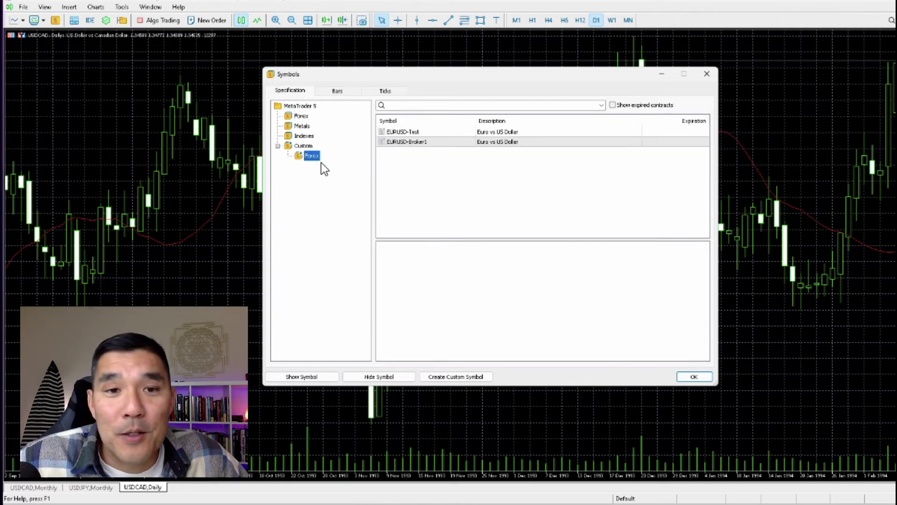
pyautogui.click(431, 140)
pyautogui.click(431, 132)
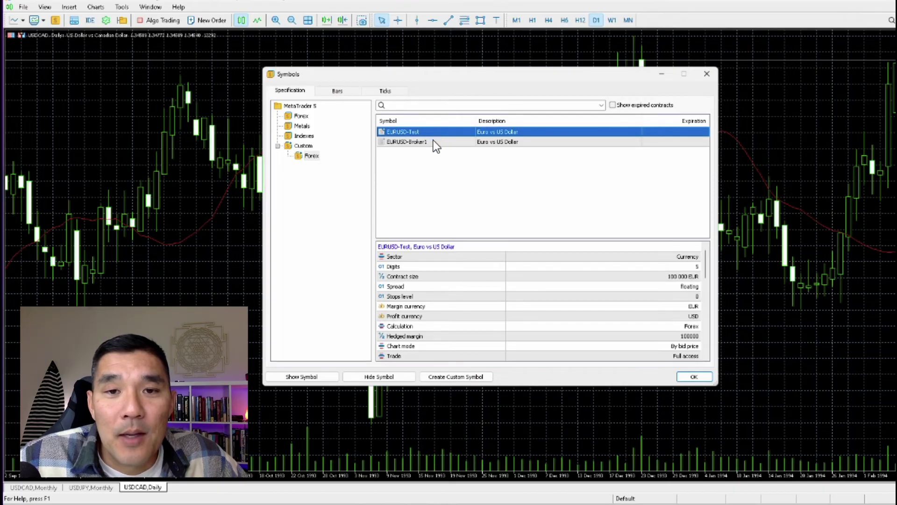
pyautogui.click(433, 142)
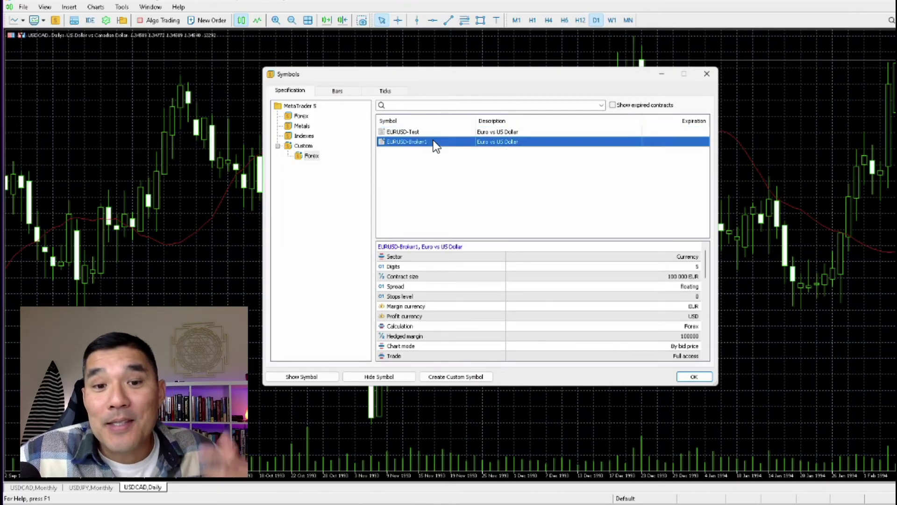